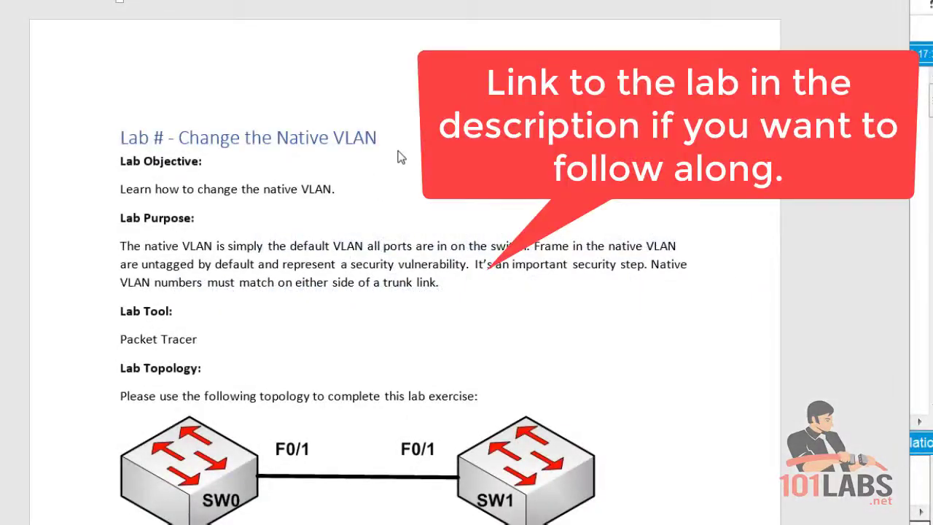
# - Read through the 'Change the Native VLAN' lab document to Tasks 2 and 3, then return to Packet Tracer
pyautogui.moveTo(331, 141); pyautogui.dragTo(178, 139)
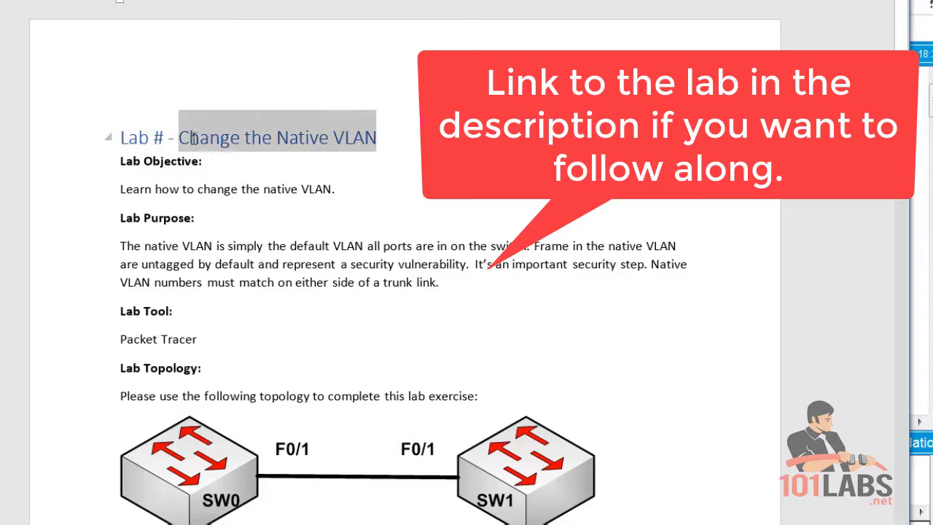
pyautogui.click(249, 188)
pyautogui.scroll(-2, 259, 209)
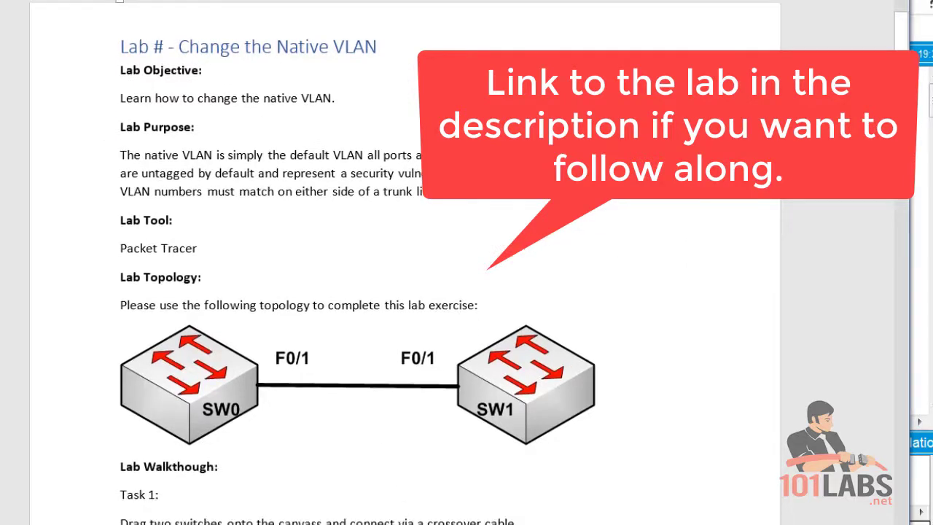
pyautogui.scroll(-2, 510, 394)
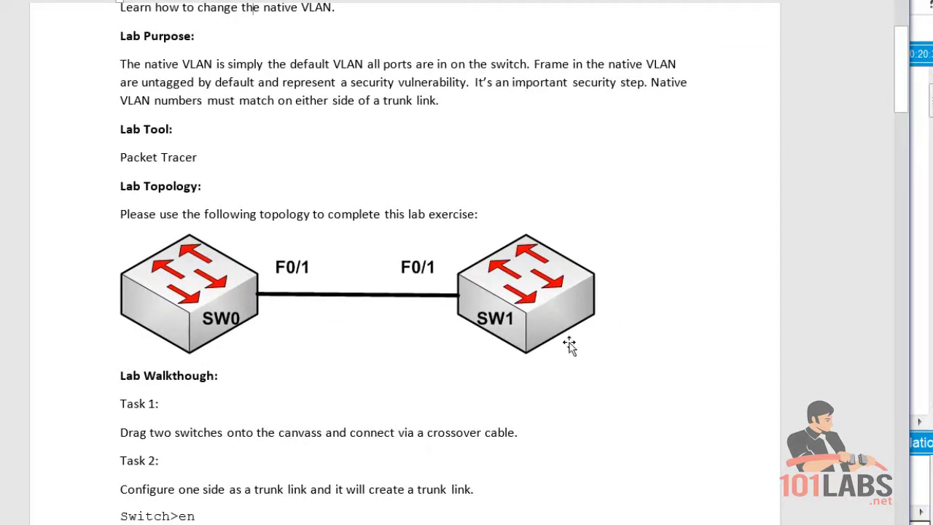
pyautogui.scroll(-5, 567, 345)
pyautogui.scroll(-2, 570, 342)
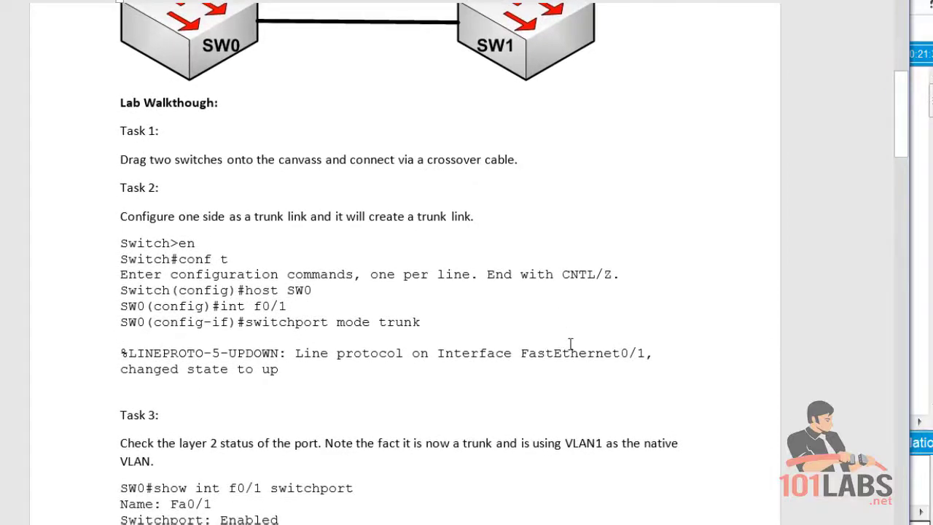
pyautogui.hotkey('alt', 'Tab')
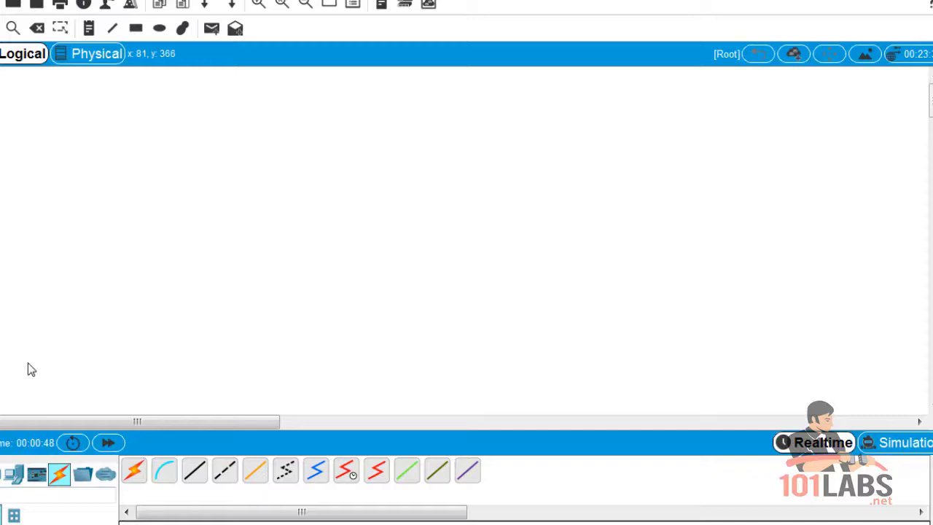
# - Place two 2960 switches, Switch0 and Switch1, on the canvas
pyautogui.click(6, 475)
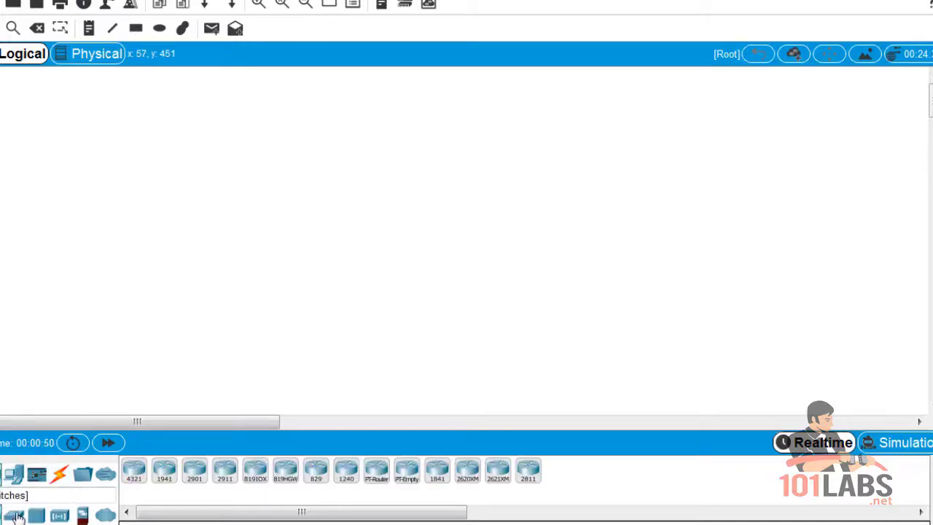
pyautogui.click(14, 515)
pyautogui.moveTo(137, 482); pyautogui.dragTo(200, 222)
pyautogui.moveTo(135, 473); pyautogui.dragTo(389, 212)
# - Connect Switch0 Fa0/1 to Switch1 Fa0/1 with a Copper Cross-Over cable
pyautogui.click(59, 475)
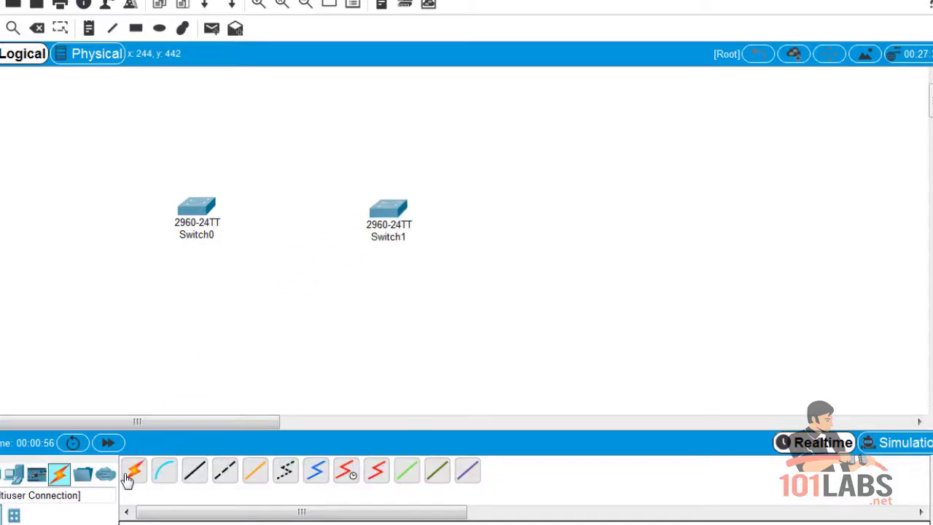
pyautogui.click(225, 470)
pyautogui.click(197, 228)
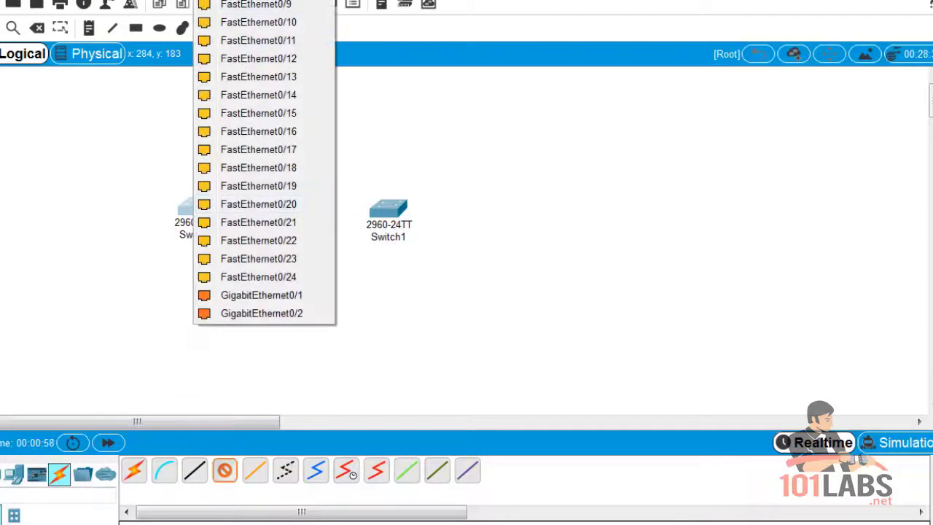
pyautogui.click(261, 296)
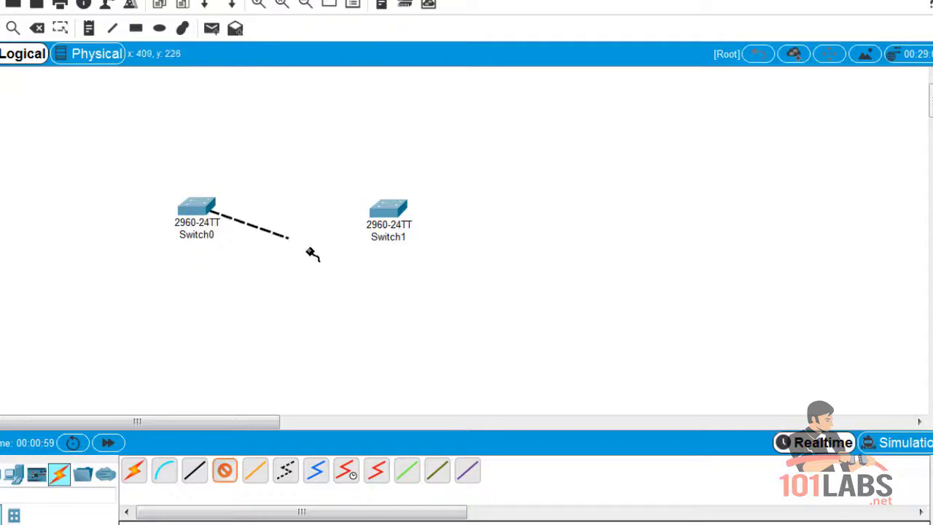
pyautogui.click(388, 212)
pyautogui.click(450, 1)
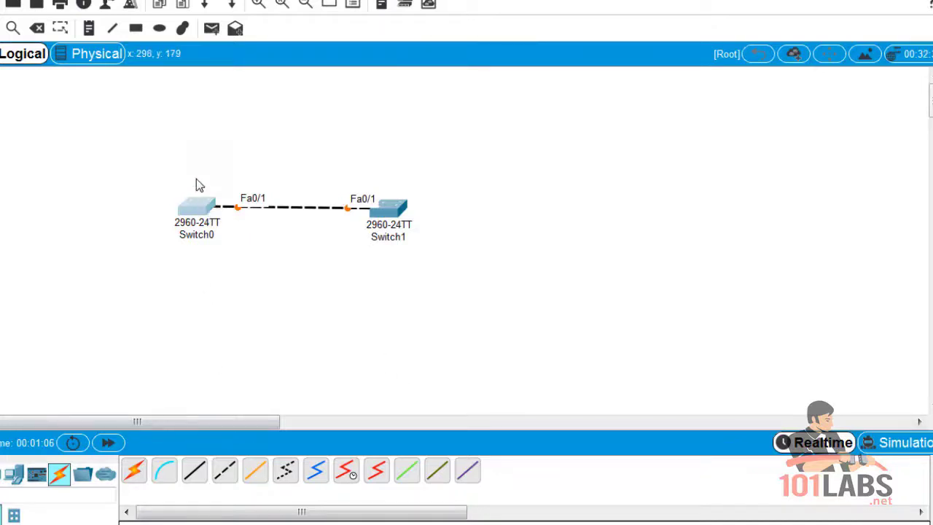
# - Open Switch0's CLI and enlarge its console window to fill the screen
pyautogui.click(199, 207)
pyautogui.click(175, 26)
pyautogui.moveTo(195, 4); pyautogui.dragTo(134, 3)
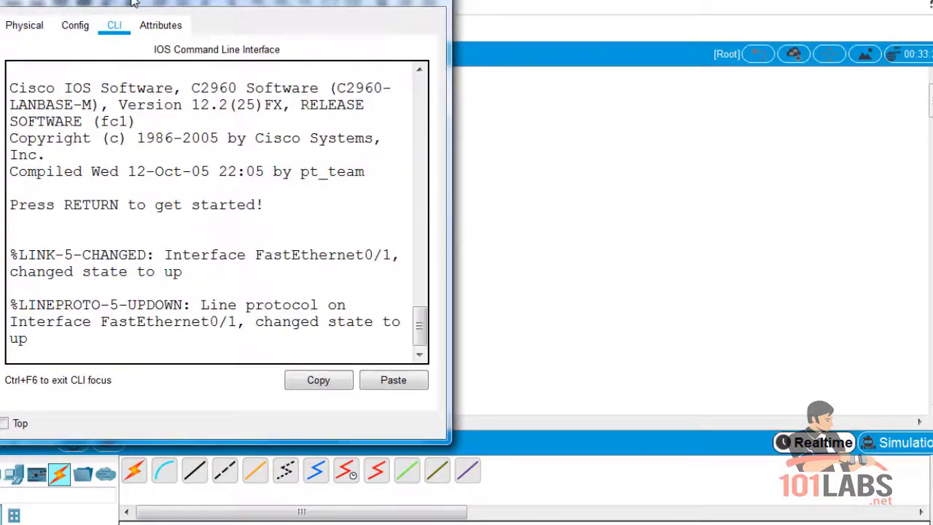
pyautogui.moveTo(447, 441); pyautogui.dragTo(932, 524)
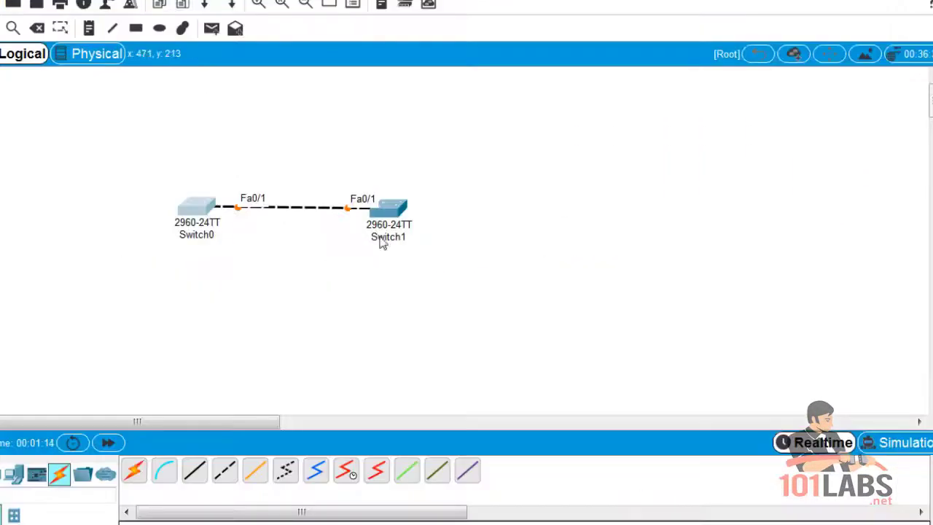
# - Close Switch0's window and open Switch1's CLI, enlarged to fill the screen
pyautogui.click(388, 209)
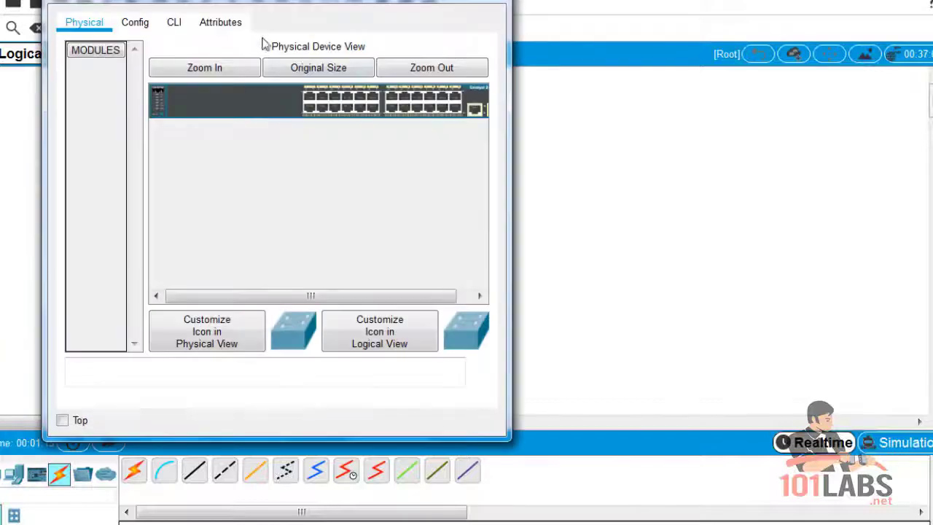
pyautogui.click(173, 22)
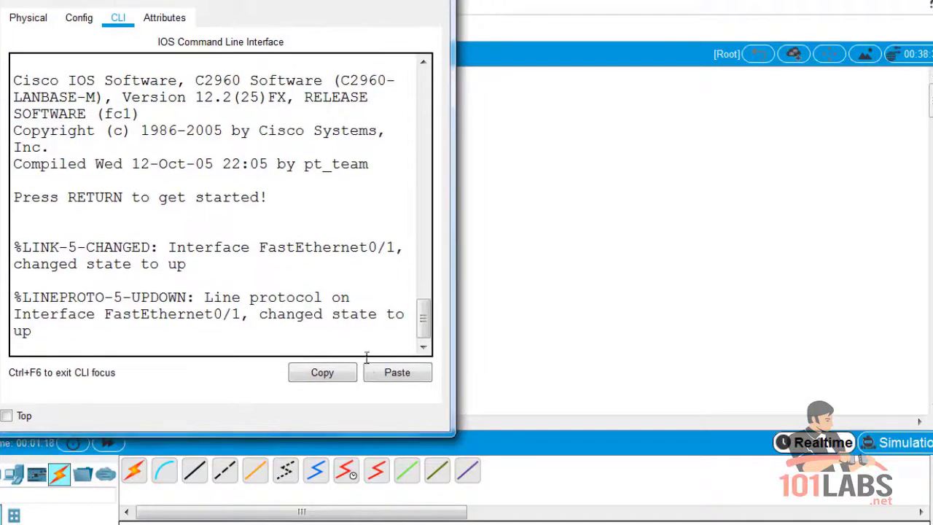
pyautogui.moveTo(448, 435); pyautogui.dragTo(925, 521)
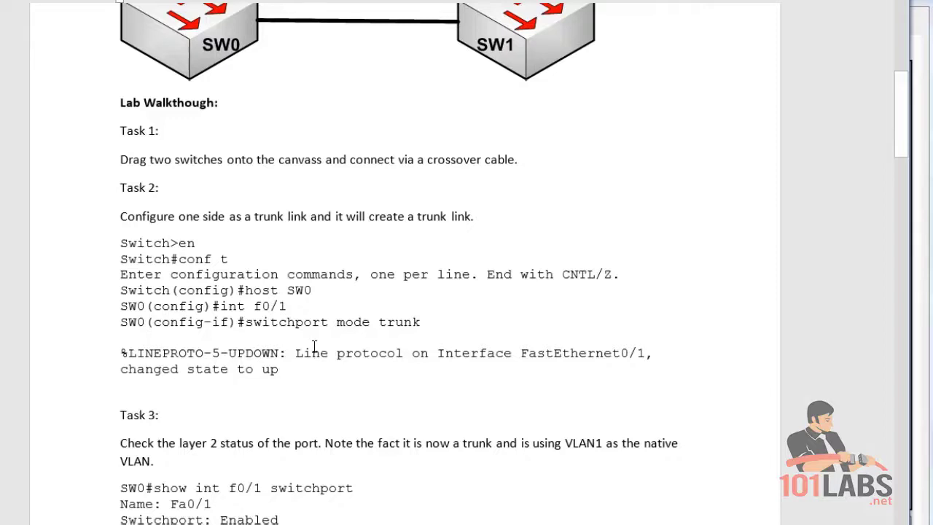
# - Enter privileged and global configuration mode and set the switch hostname to SW0
pyautogui.scroll(-2, 314, 346)
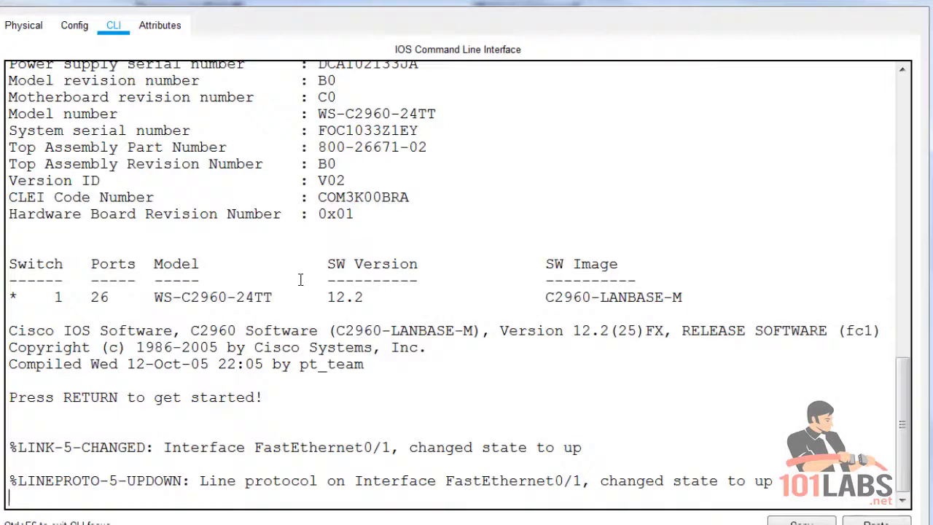
pyautogui.press('Return')
pyautogui.press('Return')
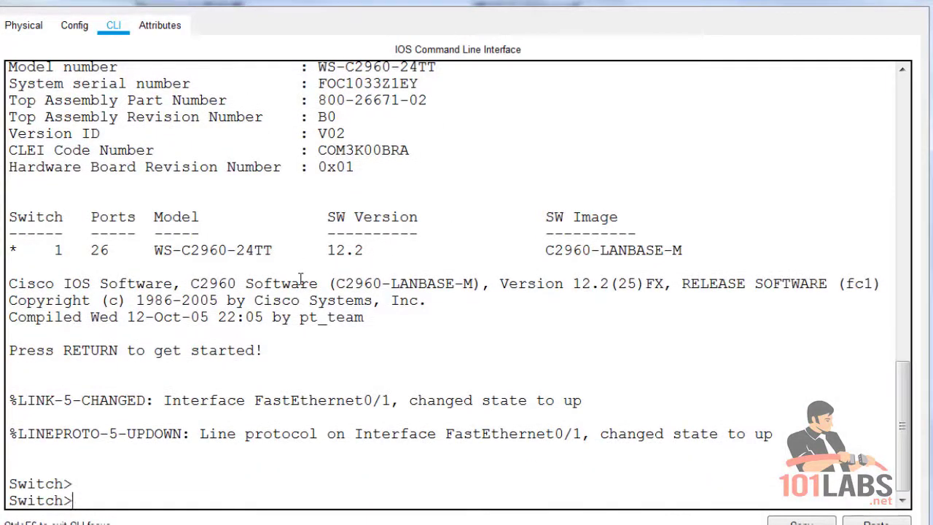
pyautogui.write('en')
pyautogui.press('Return')
pyautogui.write('conf t')
pyautogui.press('Return')
pyautogui.write('host')
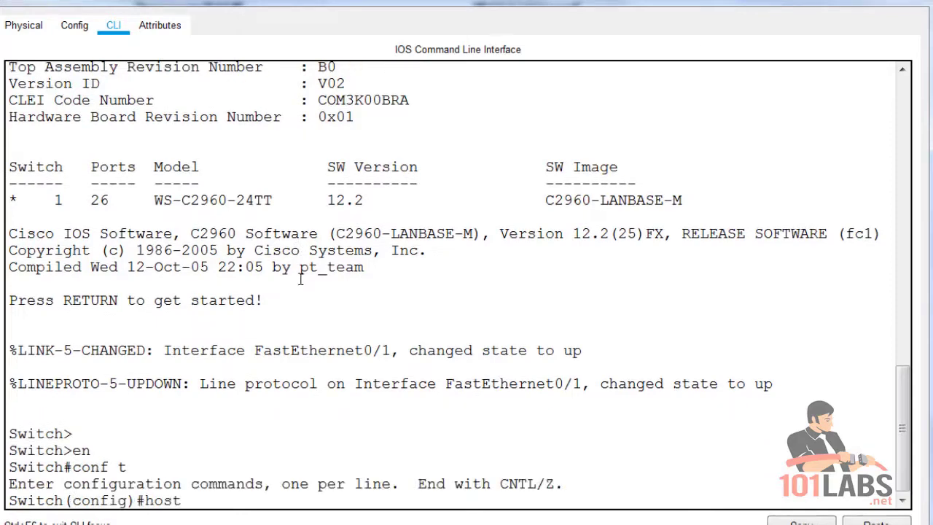
pyautogui.write(' SW0')
pyautogui.press('Return')
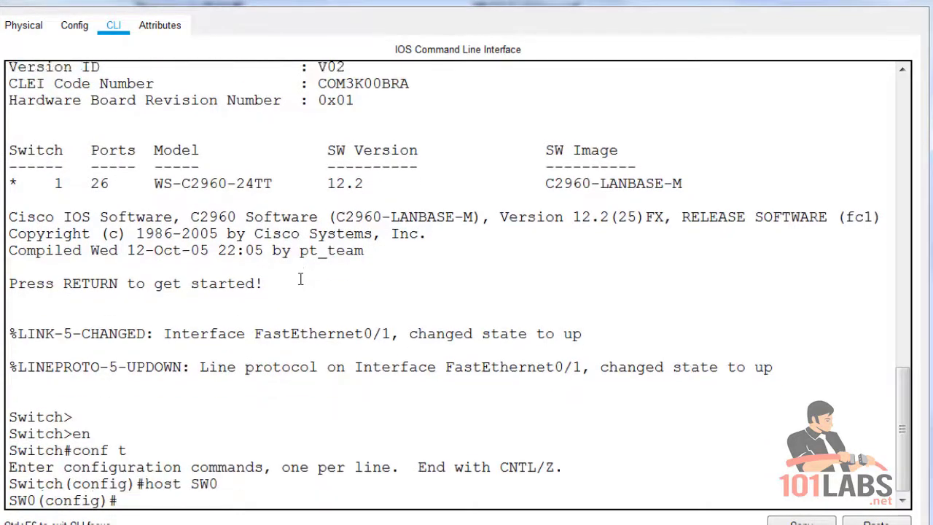
pyautogui.press('Return')
pyautogui.press('Return')
# - Set Fa0/1 to 'switchport mode trunk', exit with 'end', and enter 'show interfaces trunk'
pyautogui.write('int')
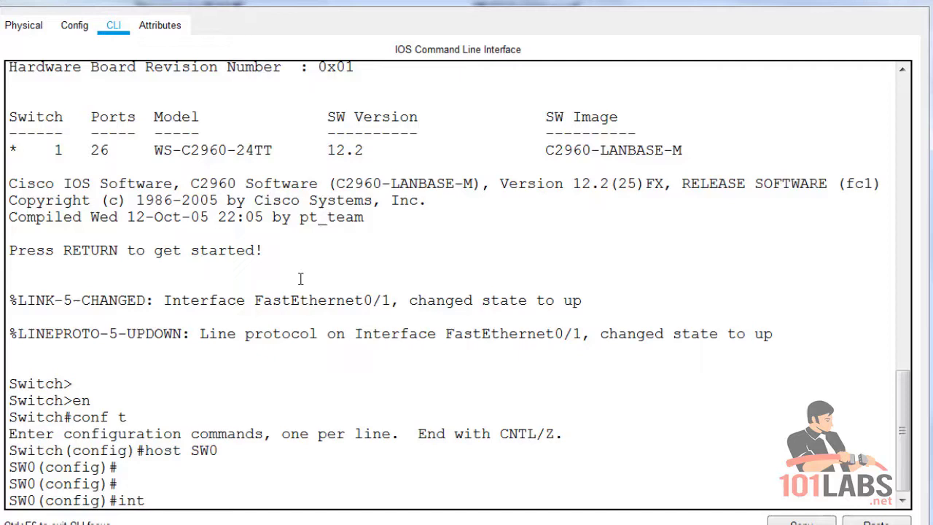
pyautogui.write(' f0/1')
pyautogui.press('Return')
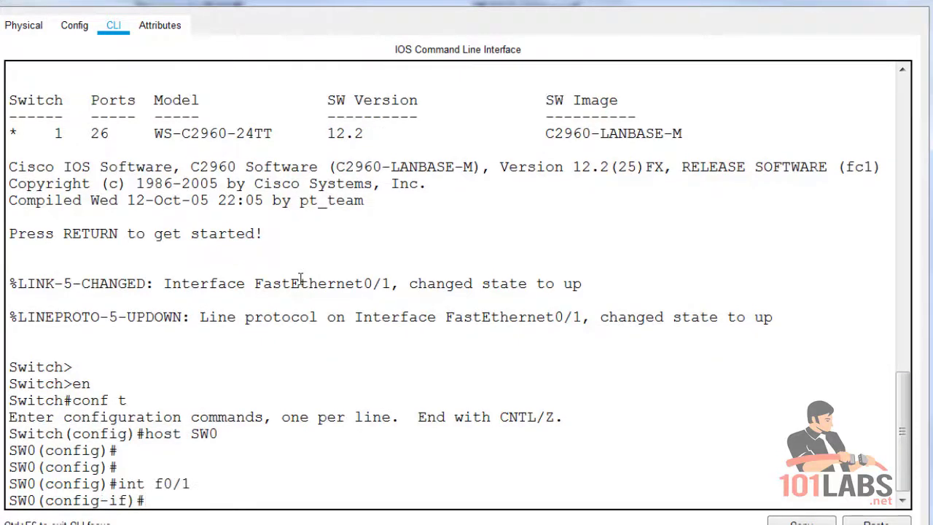
pyautogui.write('switchport m')
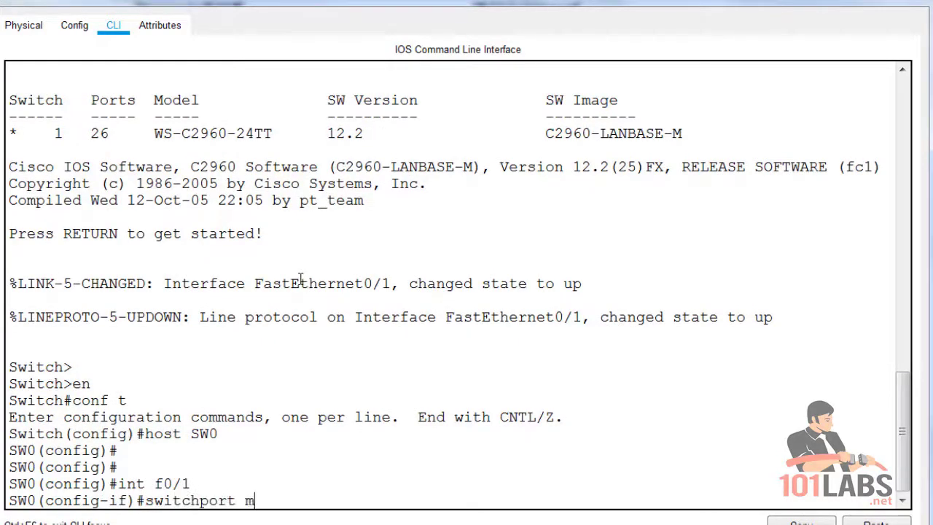
pyautogui.write('ode trunk')
pyautogui.press('Return')
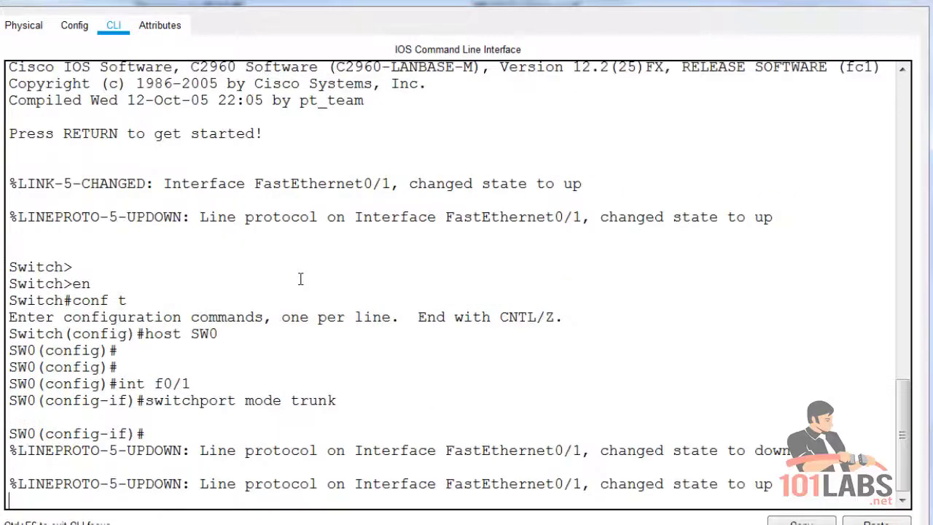
pyautogui.press('Return')
pyautogui.press('Return')
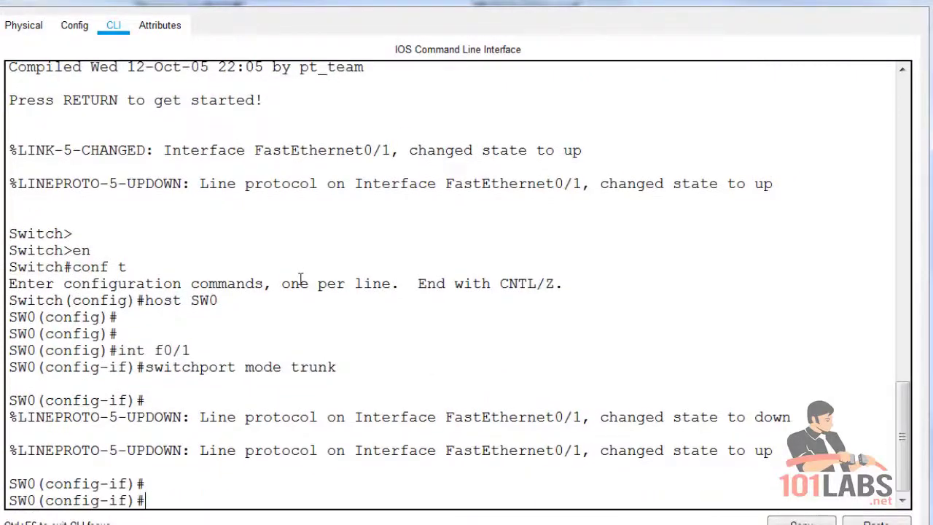
pyautogui.write('end')
pyautogui.press('Return')
pyautogui.write('show ')
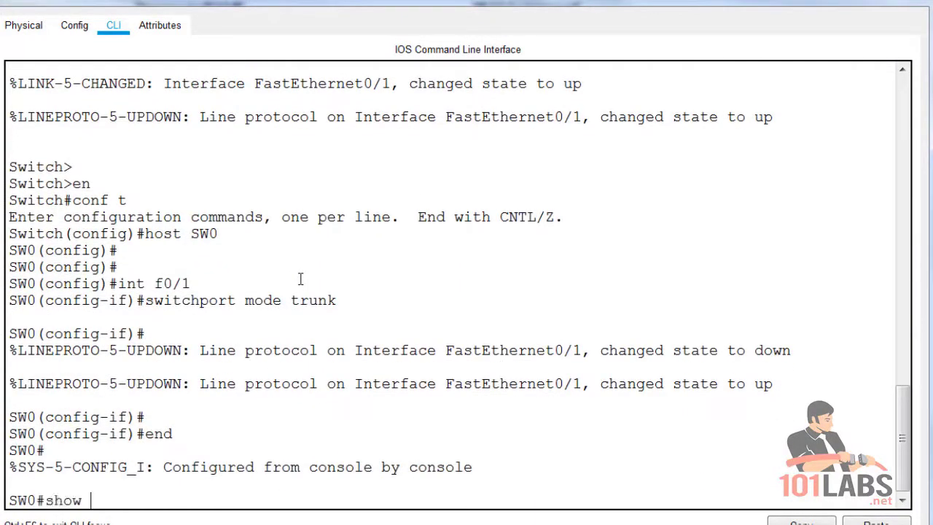
pyautogui.write('interface')
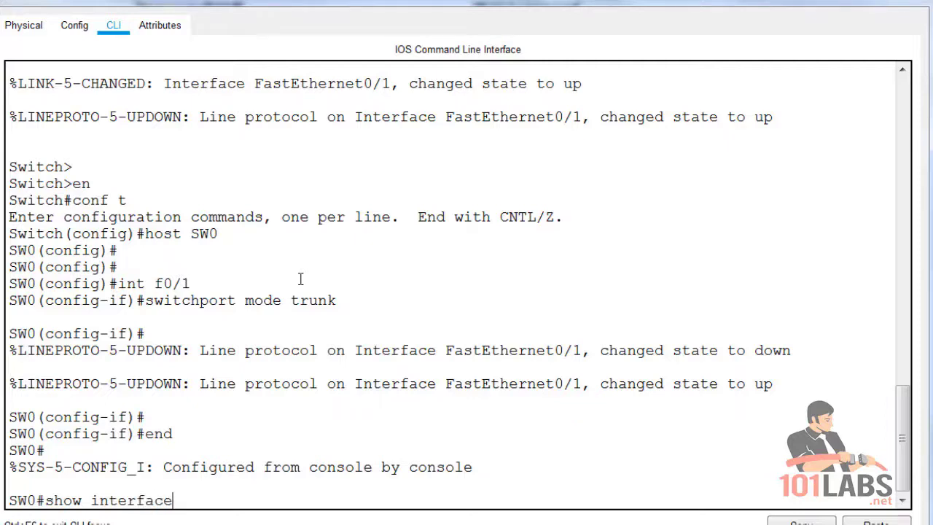
pyautogui.write('s trunk')
# - Run the trunk summary and highlight Fa0/1's native VLAN 1 column
pyautogui.press('Return')
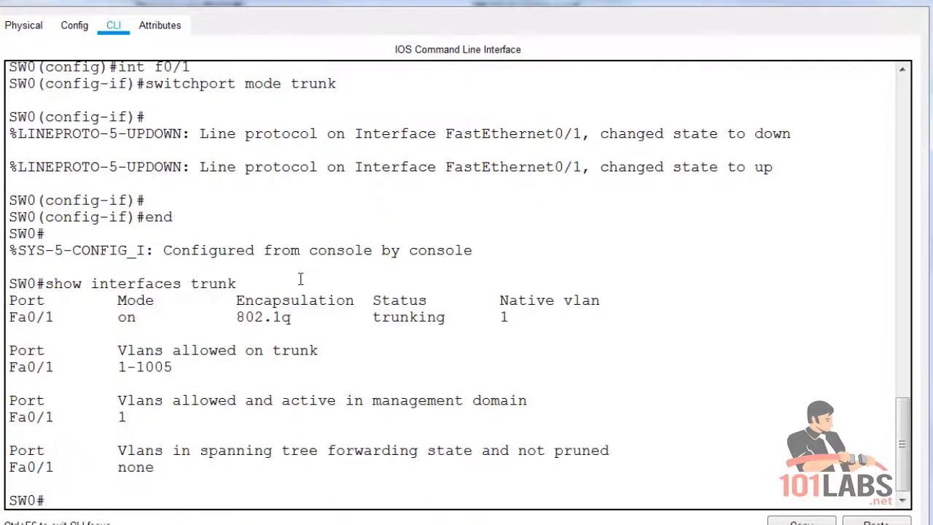
pyautogui.moveTo(173, 469); pyautogui.dragTo(13, 280)
pyautogui.click(613, 316)
pyautogui.moveTo(600, 300); pyautogui.dragTo(492, 299)
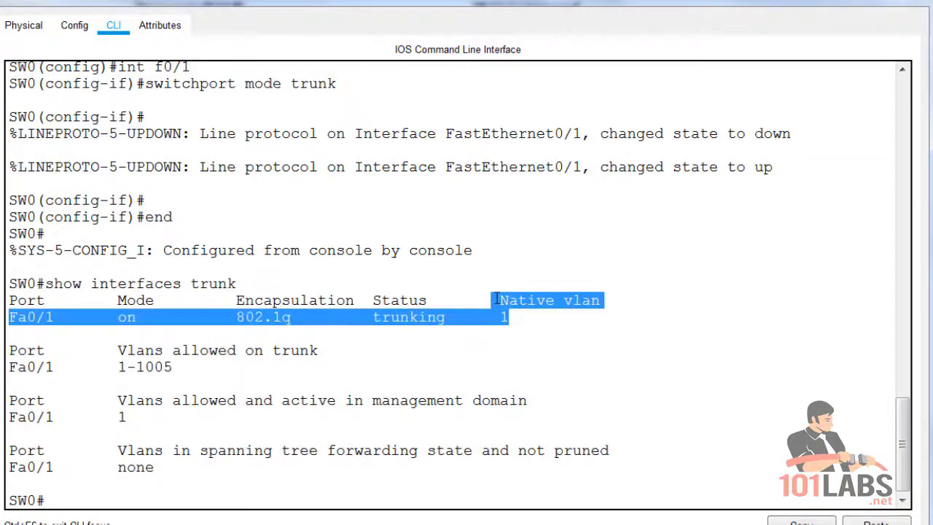
pyautogui.click(574, 326)
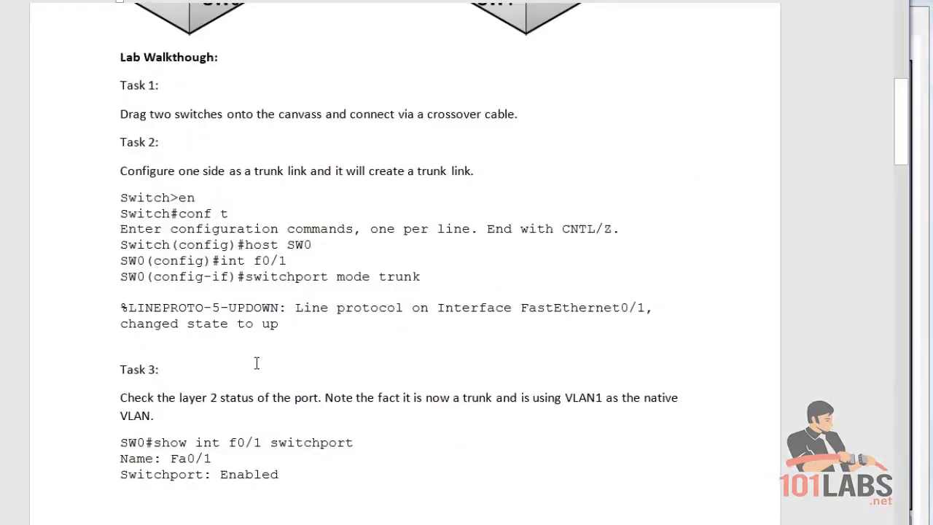
pyautogui.scroll(-3, 259, 363)
pyautogui.scroll(-5, 259, 363)
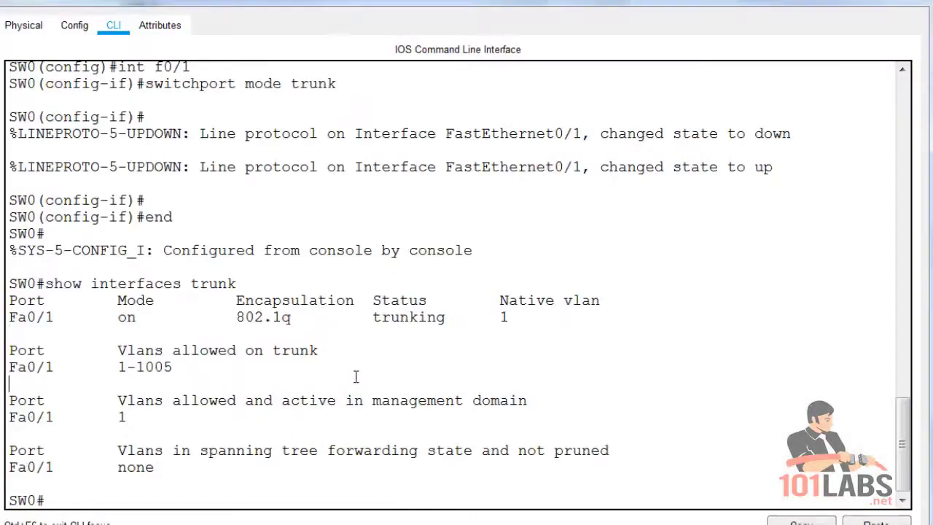
# - Run 'show int f0/1 switchport' and highlight the trunk mode and native VLAN 1 lines
pyautogui.write('show int fg')
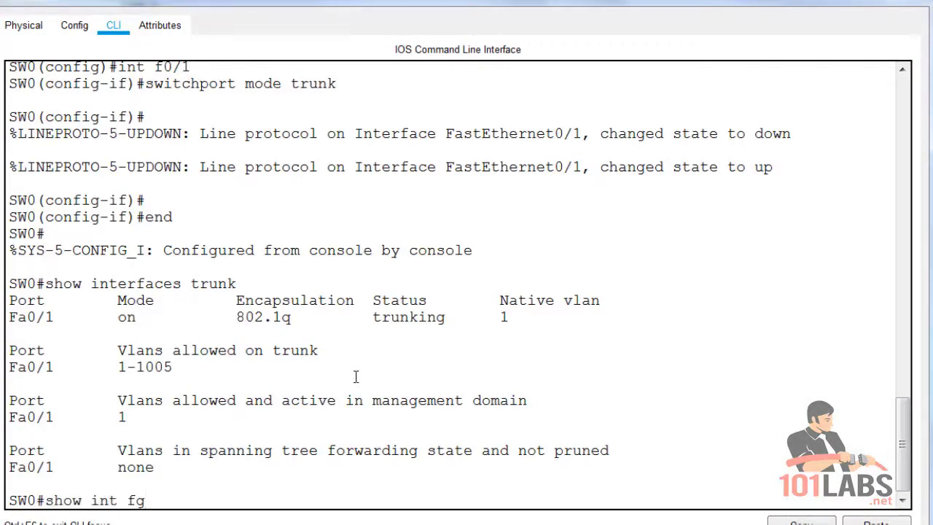
pyautogui.press('BackSpace')
pyautogui.write('0/1 sw')
pyautogui.press('Tab')
pyautogui.press('Return')
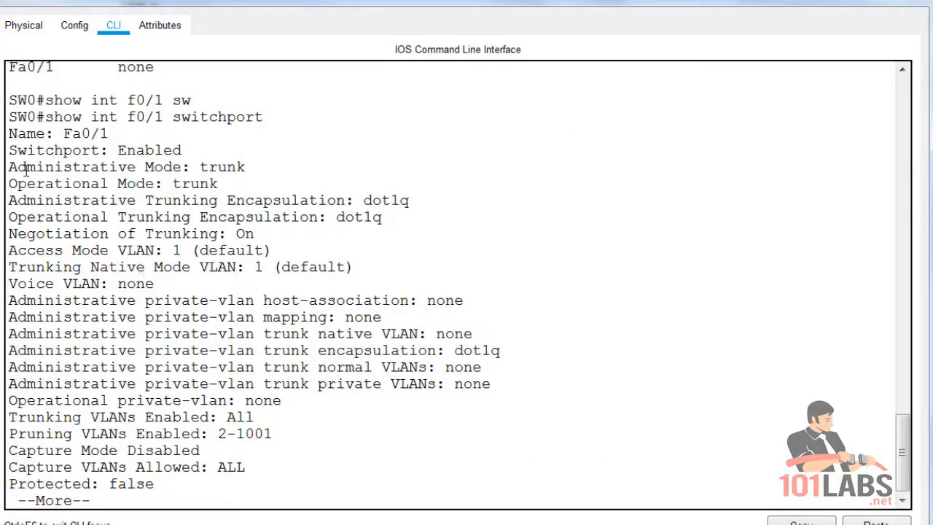
pyautogui.moveTo(17, 168); pyautogui.dragTo(226, 184)
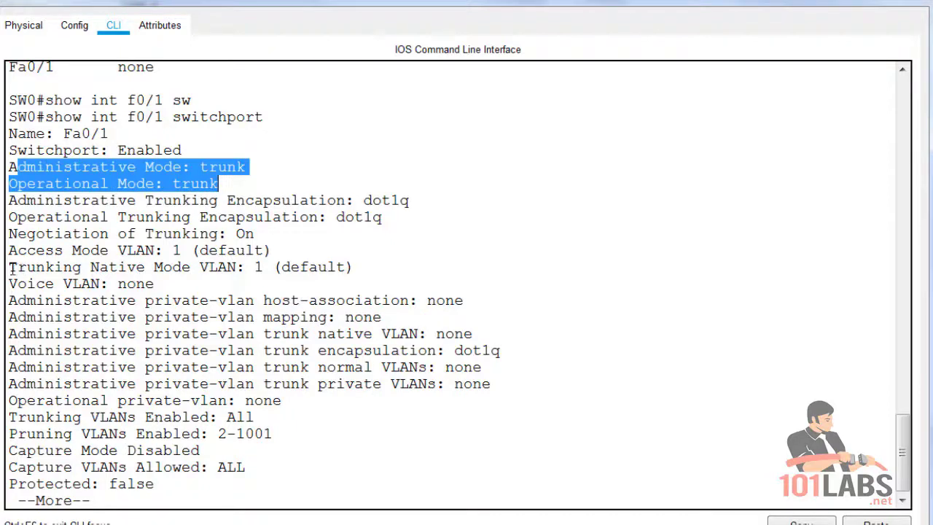
pyautogui.moveTo(9, 266); pyautogui.dragTo(379, 266)
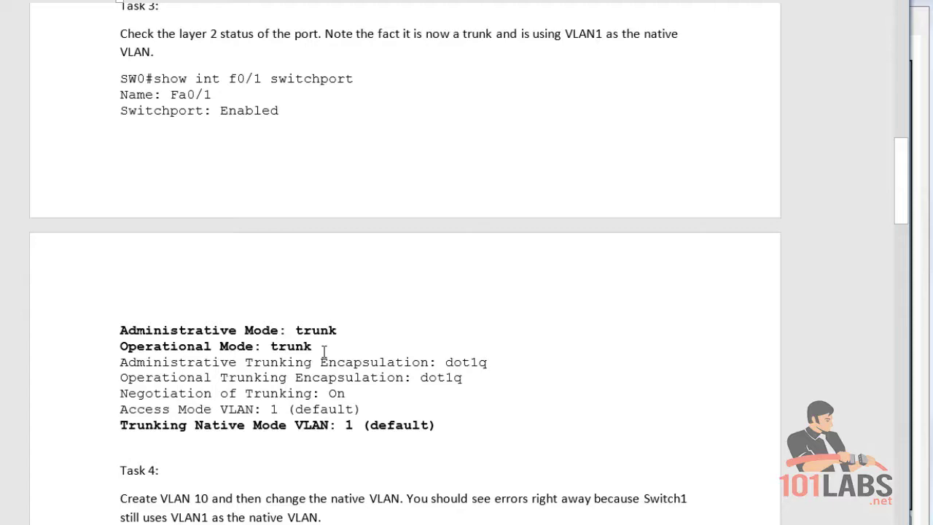
pyautogui.scroll(-6, 324, 352)
pyautogui.scroll(-1, 297, 350)
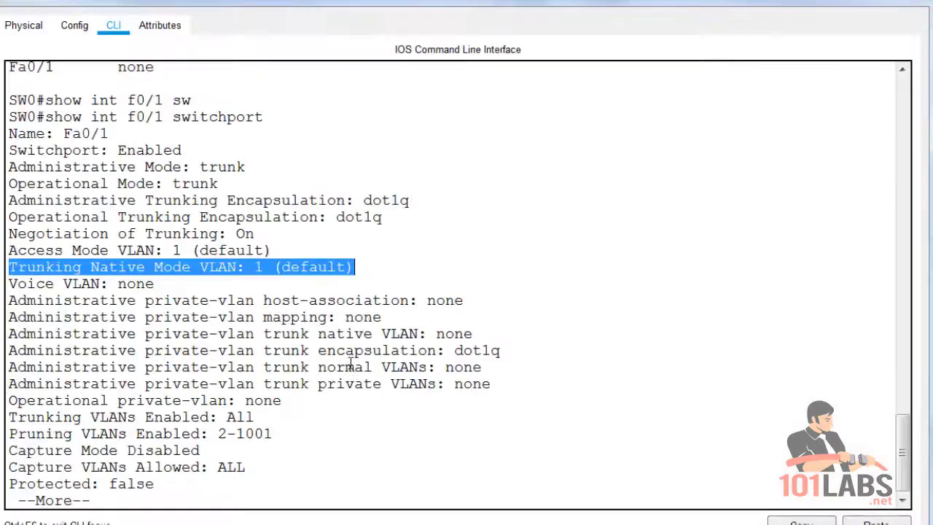
# - Enter global configuration mode on SW0 and create VLAN 10
pyautogui.click(350, 363)
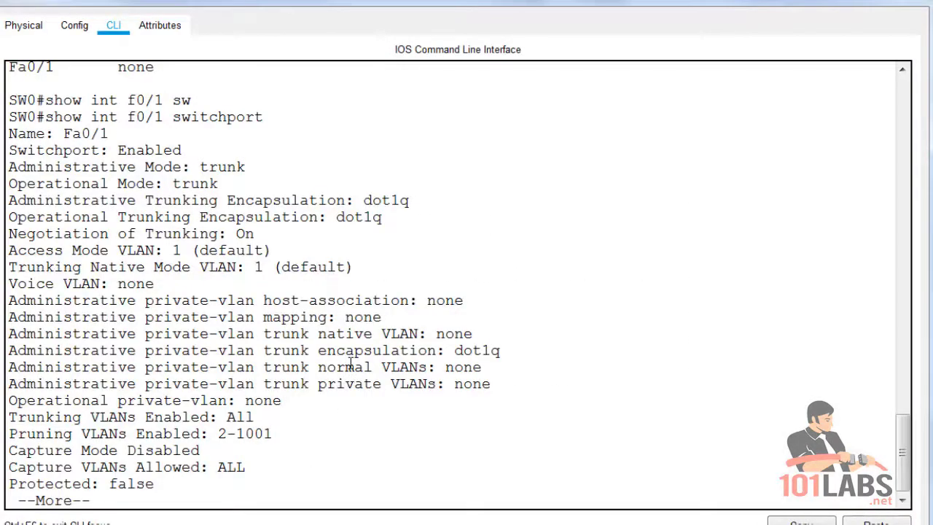
pyautogui.press('space')
pyautogui.write('ron')
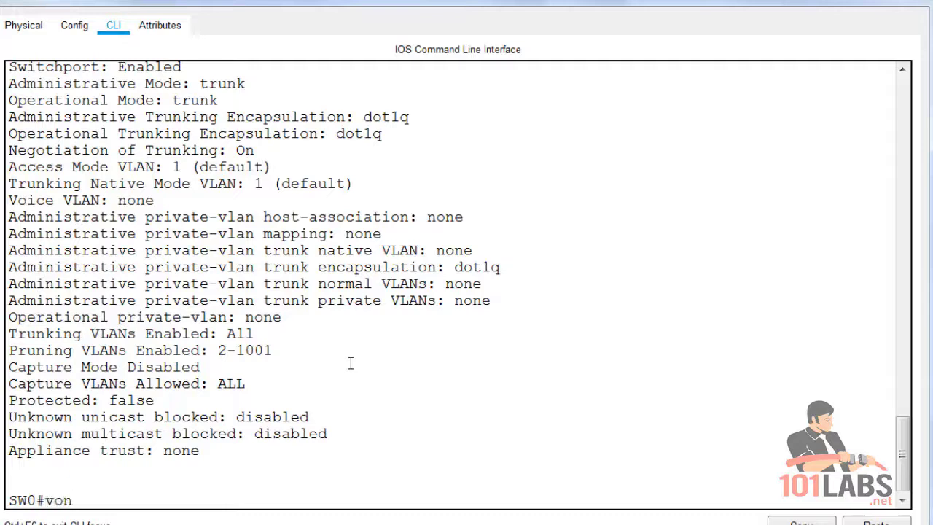
pyautogui.press('BackSpace')
pyautogui.press('BackSpace')
pyautogui.press('BackSpace')
pyautogui.write('conf t')
pyautogui.press('Return')
pyautogui.write('vl')
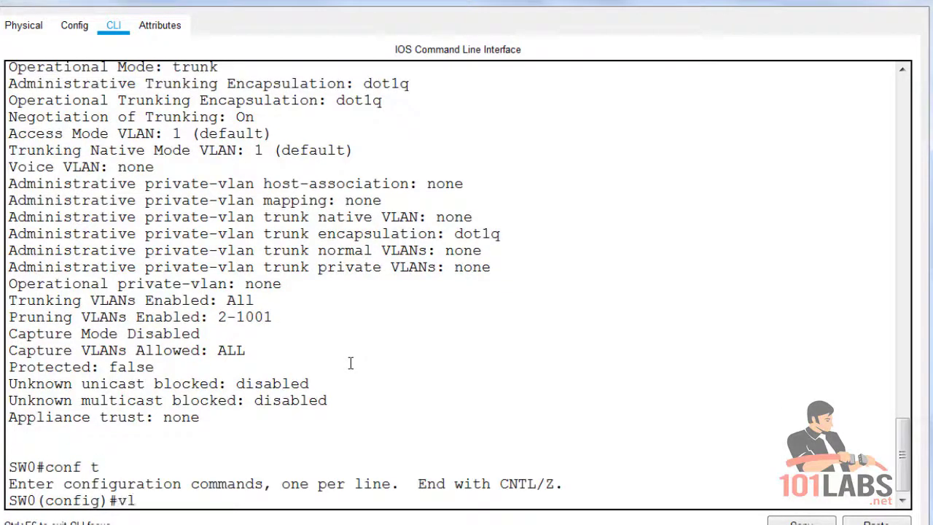
pyautogui.write('an 10')
pyautogui.press('Return')
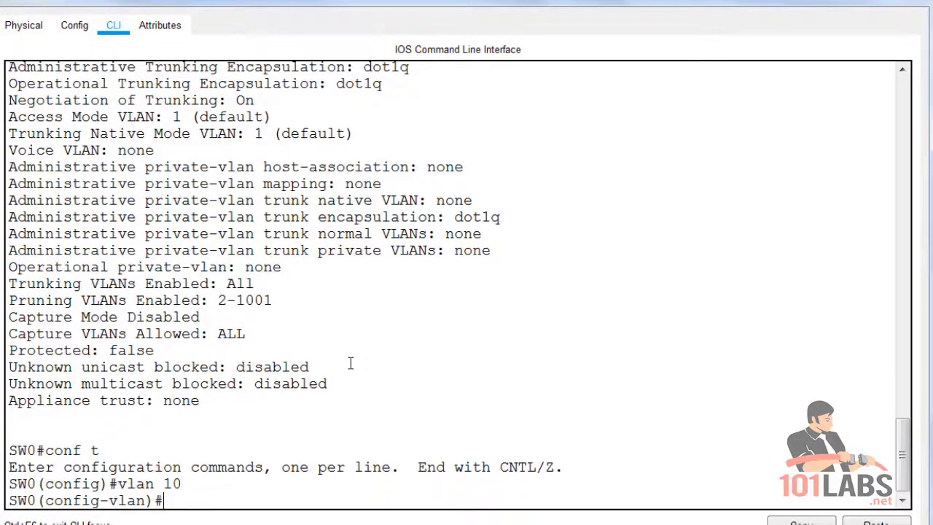
# - Set Fa0/1's trunk native VLAN to 10 with 'switchport trunk native vlan 10' and end
pyautogui.write('int f0/1')
pyautogui.press('Return')
pyautogui.write('swit')
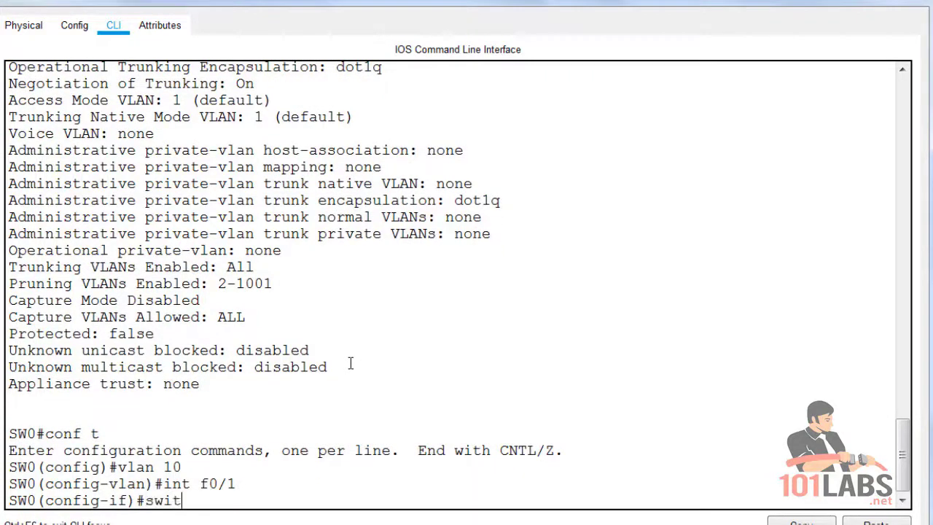
pyautogui.write('chport trunk na')
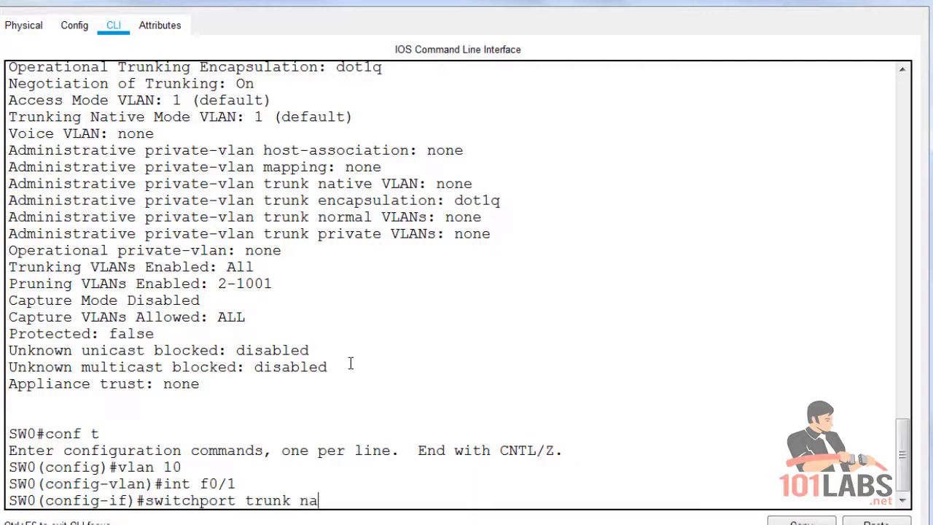
pyautogui.write('tive vlan')
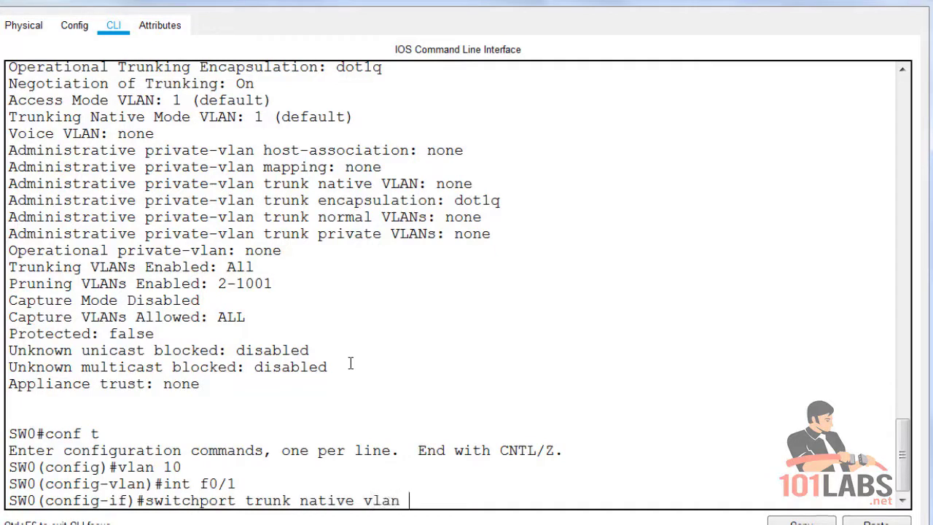
pyautogui.write(' 10')
pyautogui.press('Return')
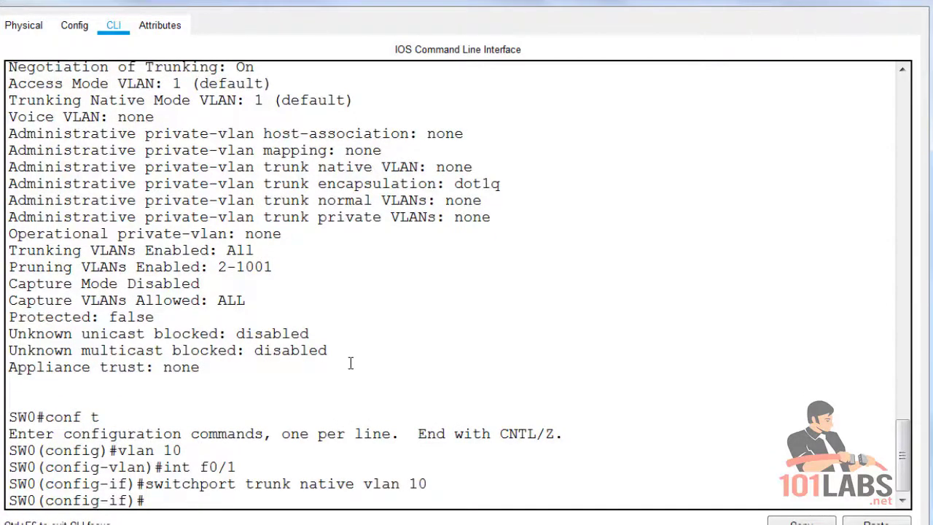
pyautogui.press('Return')
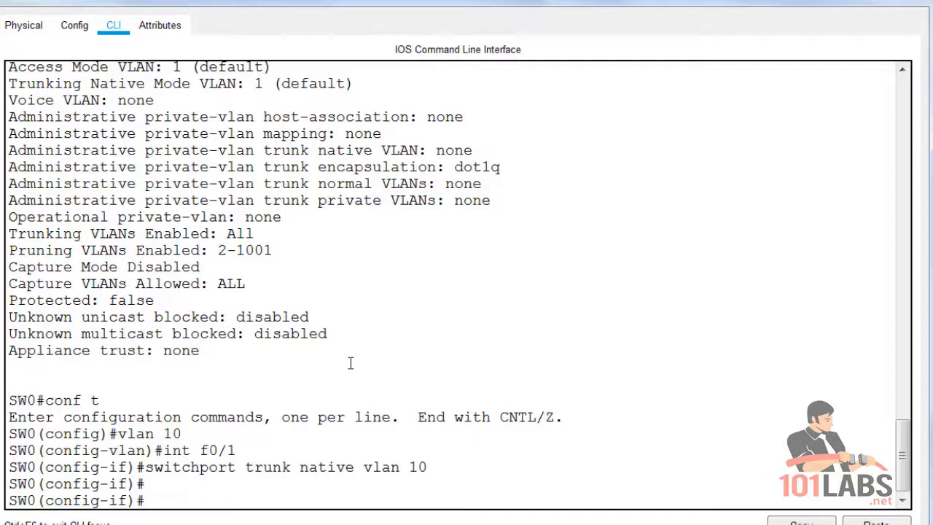
pyautogui.write('end')
pyautogui.press('Return')
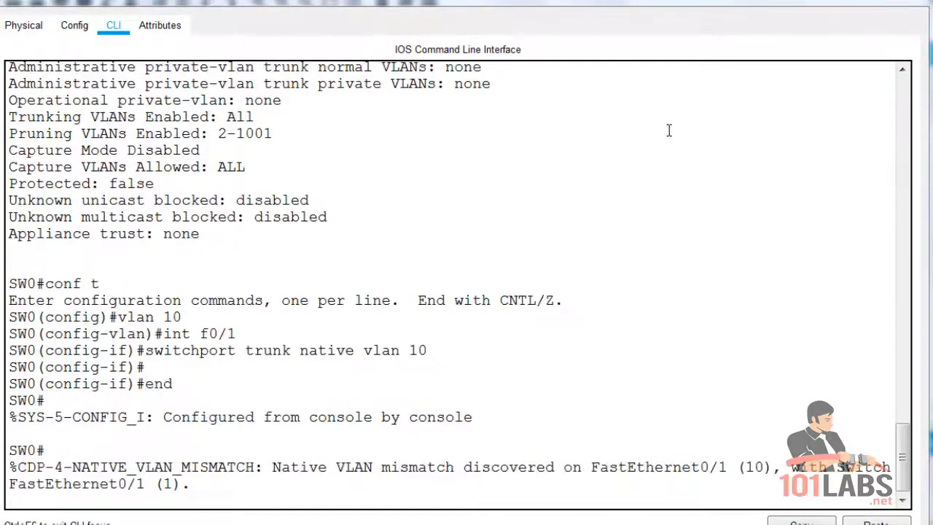
# - Highlight the CDP native VLAN mismatch: SW0's port on VLAN 10 versus the neighbour on VLAN 1
pyautogui.moveTo(191, 484); pyautogui.dragTo(7, 447)
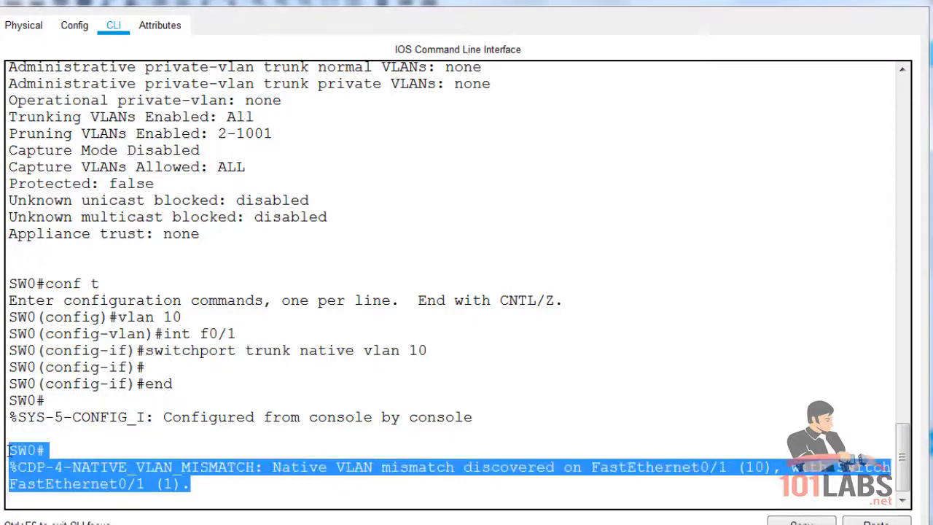
pyautogui.click(341, 339)
pyautogui.moveTo(584, 466); pyautogui.dragTo(781, 470)
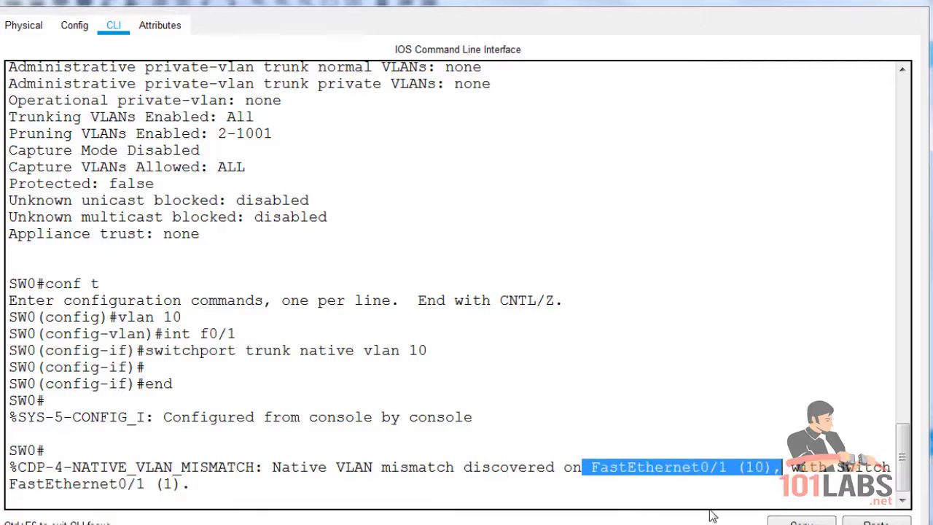
pyautogui.moveTo(836, 472); pyautogui.dragTo(183, 482)
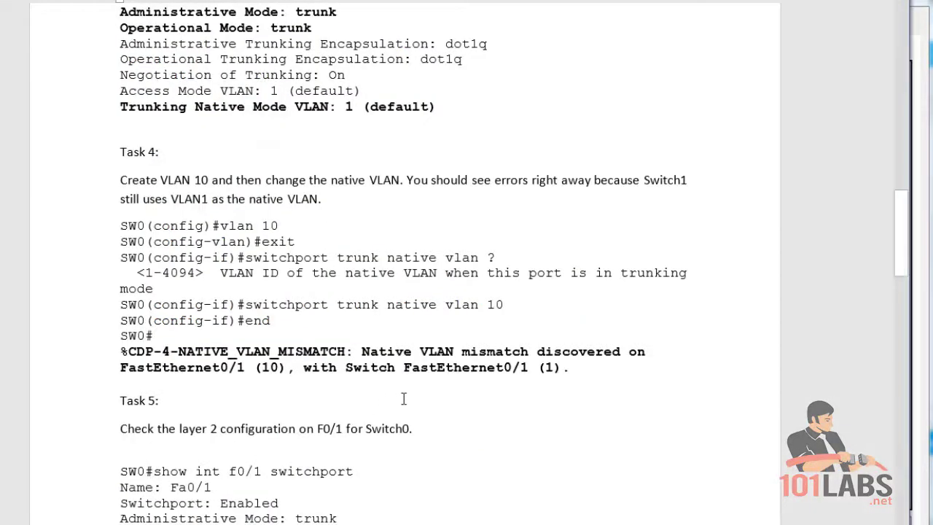
pyautogui.scroll(-5, 405, 394)
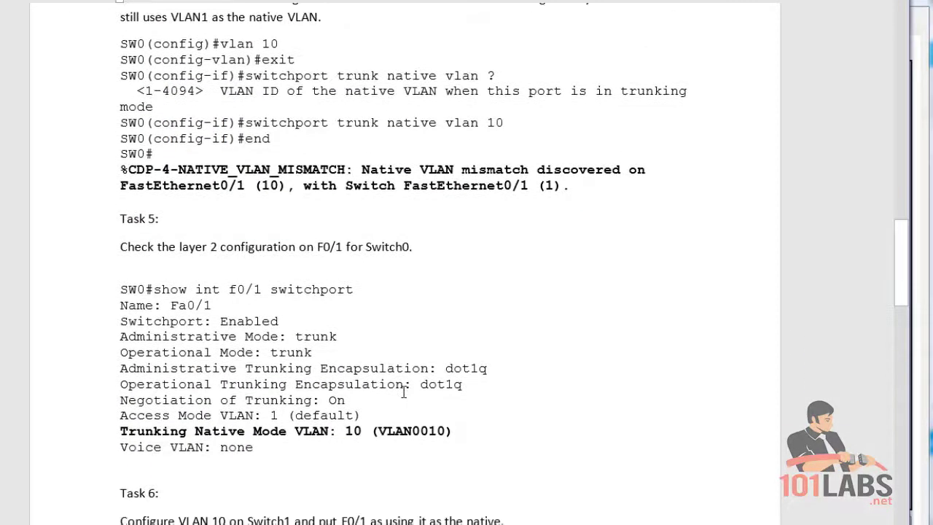
pyautogui.scroll(-3, 403, 392)
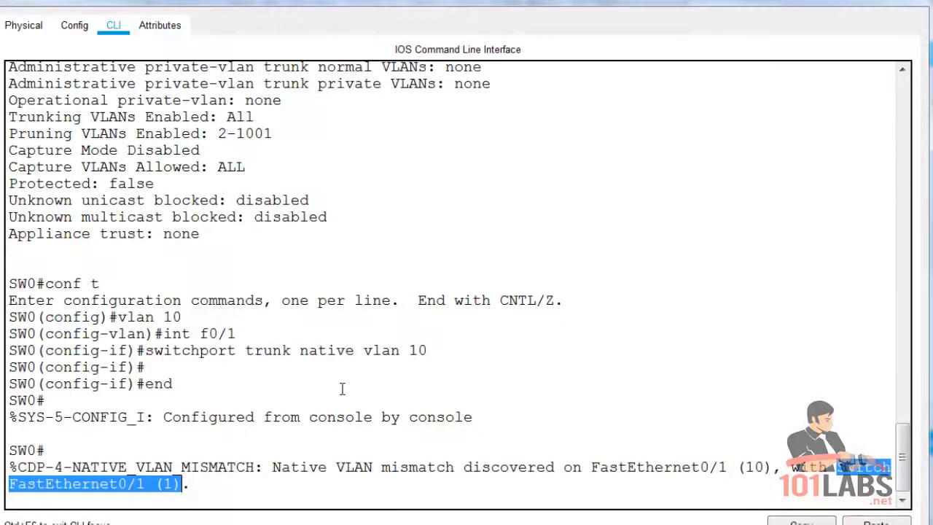
# - Rerun 'show int f0/1 switchport' on SW0 and highlight the native VLAN 10 line
pyautogui.click(343, 390)
pyautogui.press('Return')
pyautogui.press('Return')
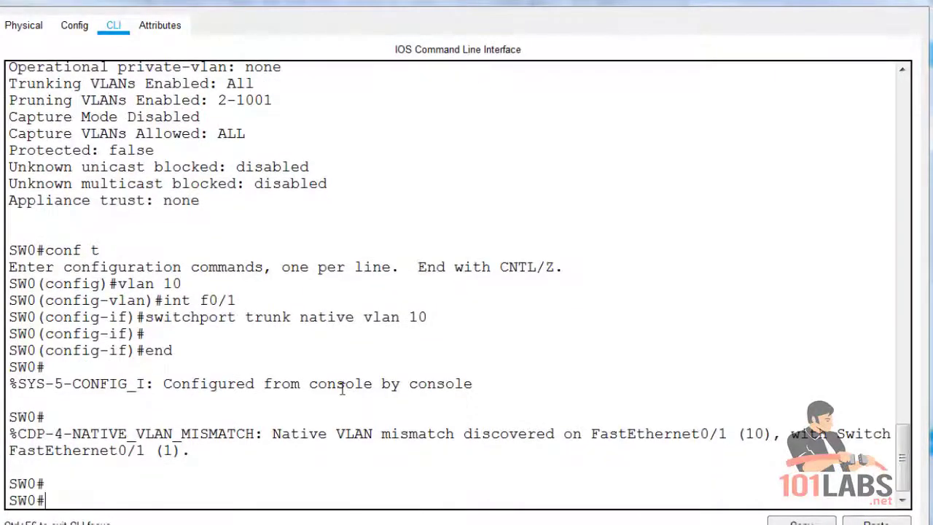
pyautogui.press('Up')
pyautogui.press('Up')
pyautogui.press('Return')
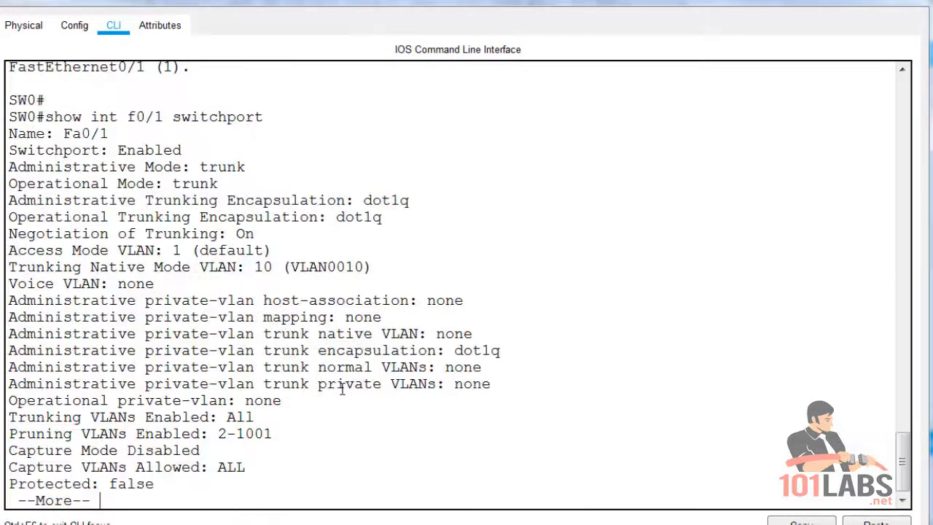
pyautogui.moveTo(10, 270); pyautogui.dragTo(392, 279)
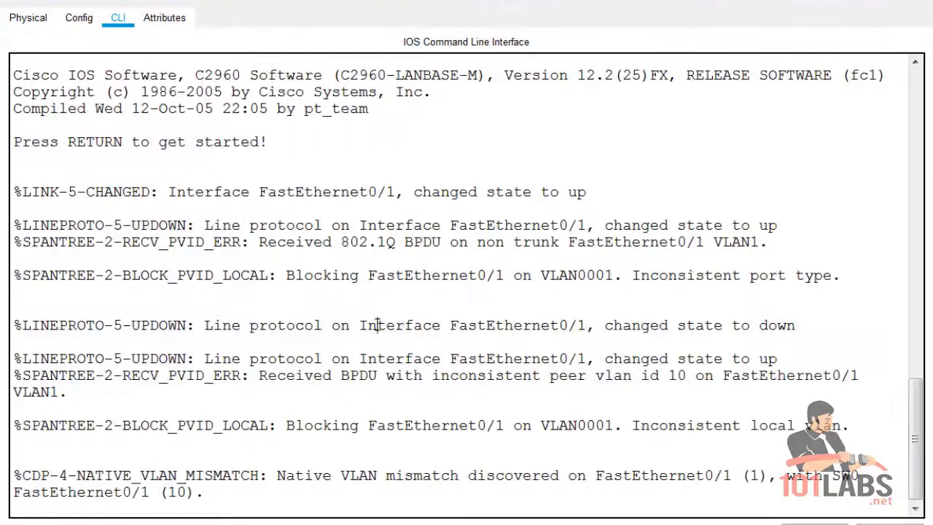
# - On the second switch, enter global configuration mode and set the hostname to SW1
pyautogui.press('Return')
pyautogui.press('Return')
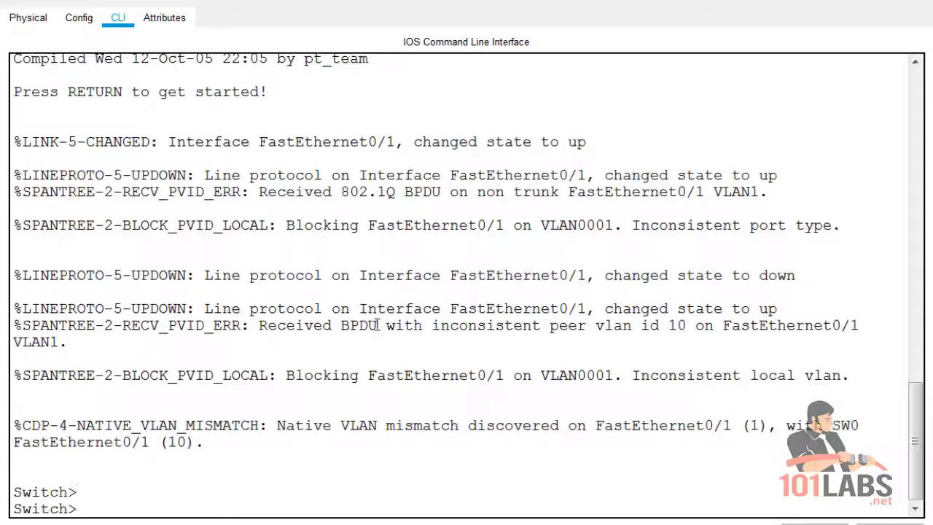
pyautogui.write('en')
pyautogui.press('Return')
pyautogui.write('conf t')
pyautogui.press('Return')
pyautogui.write('hos')
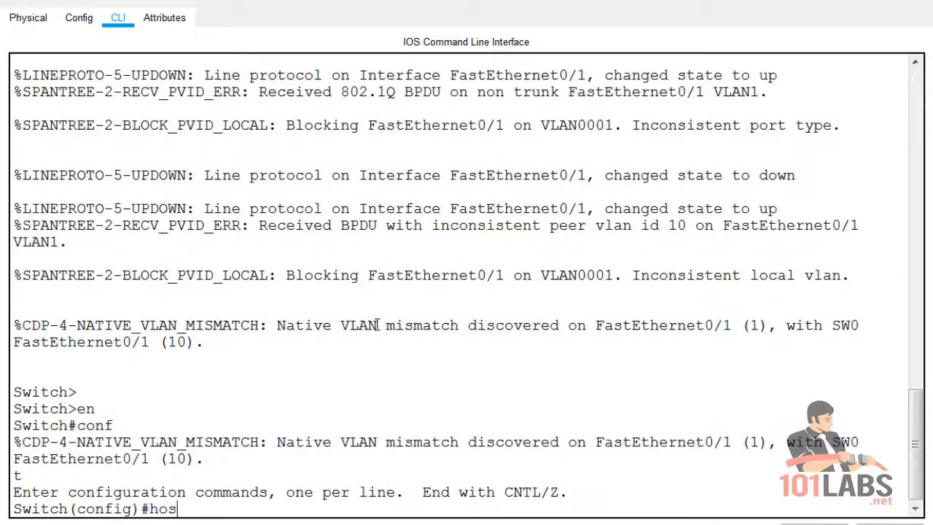
pyautogui.write('t SW1')
pyautogui.press('Return')
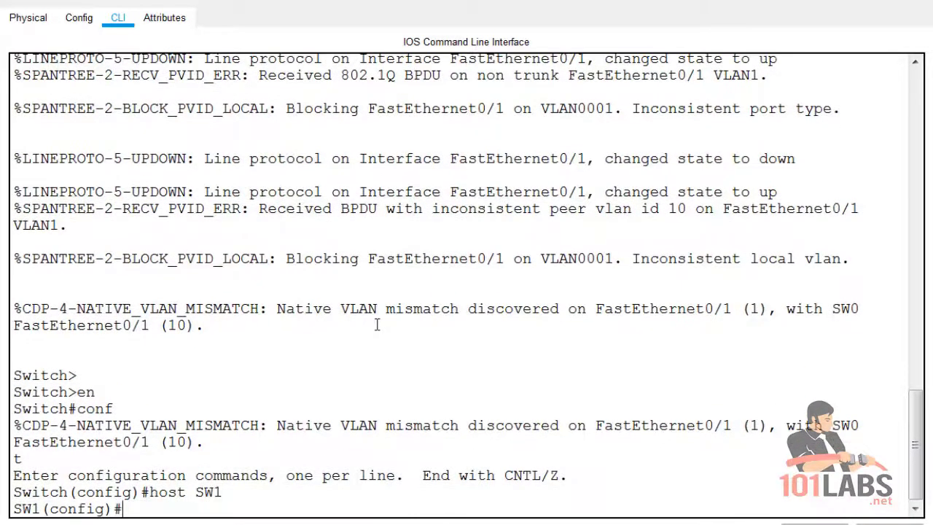
pyautogui.press('Return')
# - Set SW1's Fa0/1 native VLAN to 10 and highlight the port consistency restored message
pyautogui.write('int f0/1')
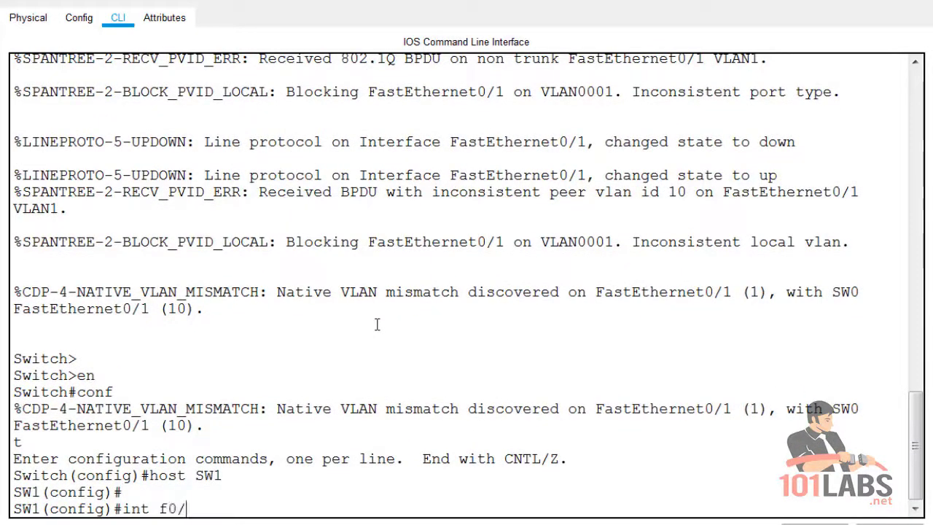
pyautogui.press('Return')
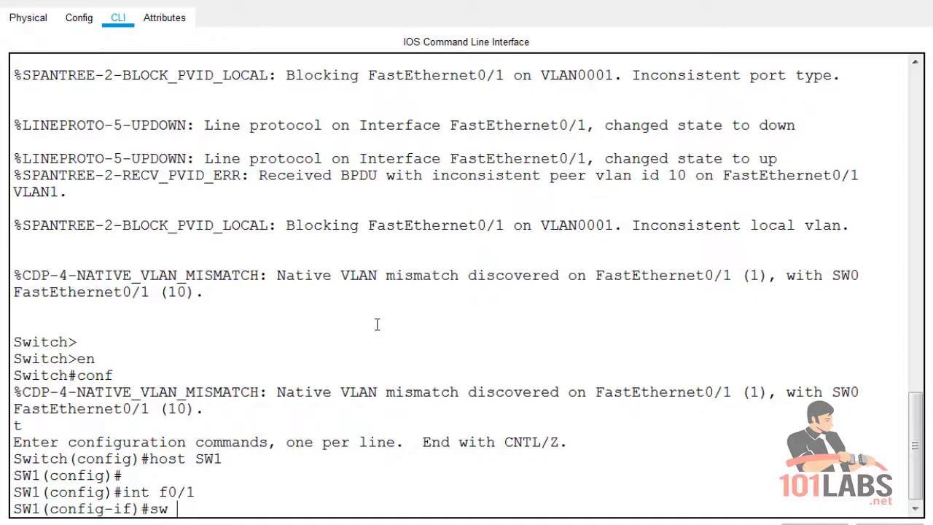
pyautogui.write('nat')
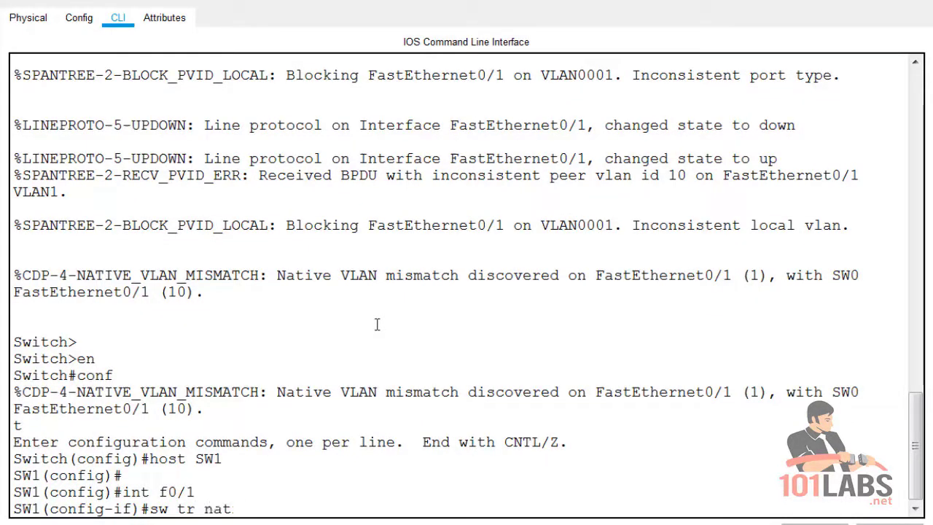
pyautogui.write(' vlan 1')
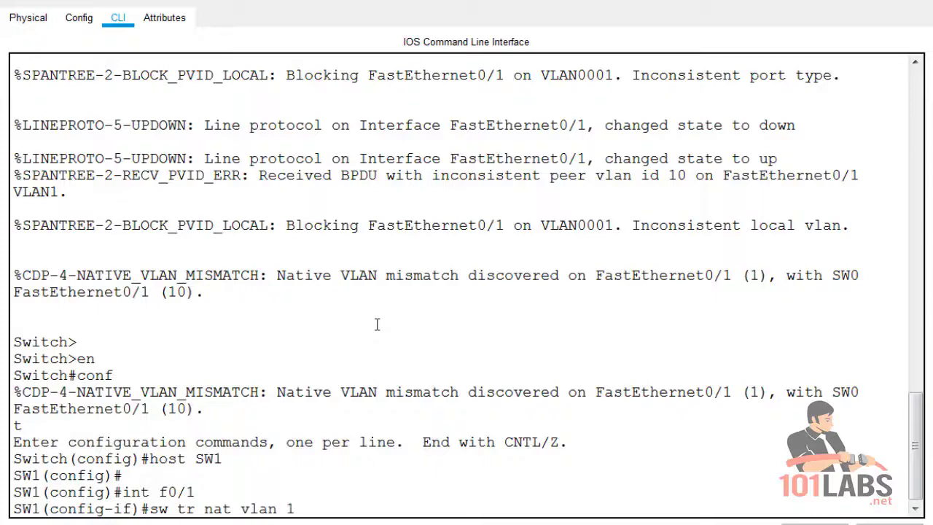
pyautogui.write('0')
pyautogui.press('Return')
pyautogui.press('Return')
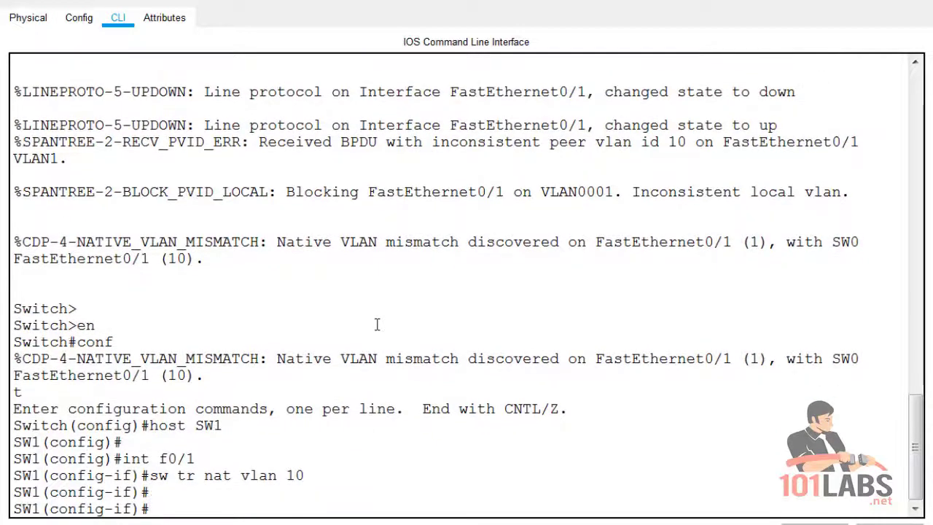
pyautogui.write('end')
pyautogui.press('Return')
pyautogui.press('Return')
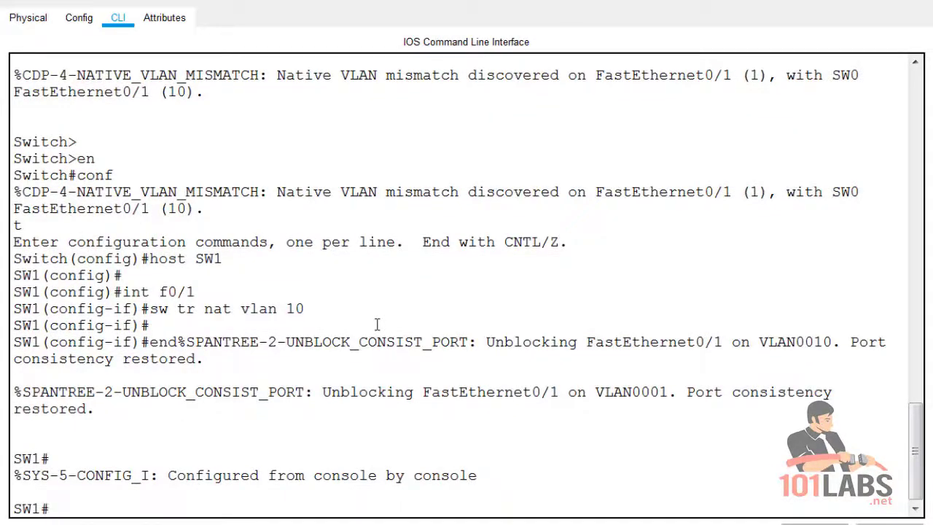
pyautogui.moveTo(21, 392); pyautogui.dragTo(752, 409)
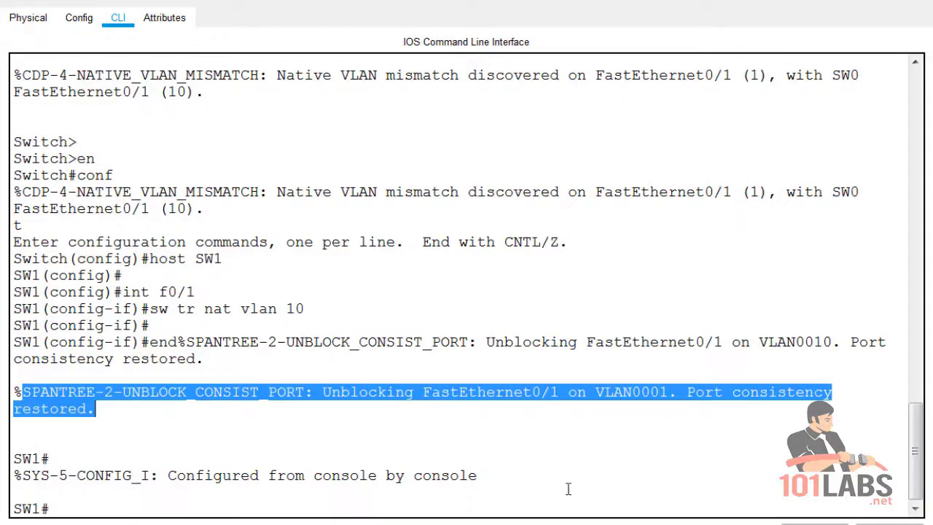
pyautogui.hotkey('alt', 'Tab')
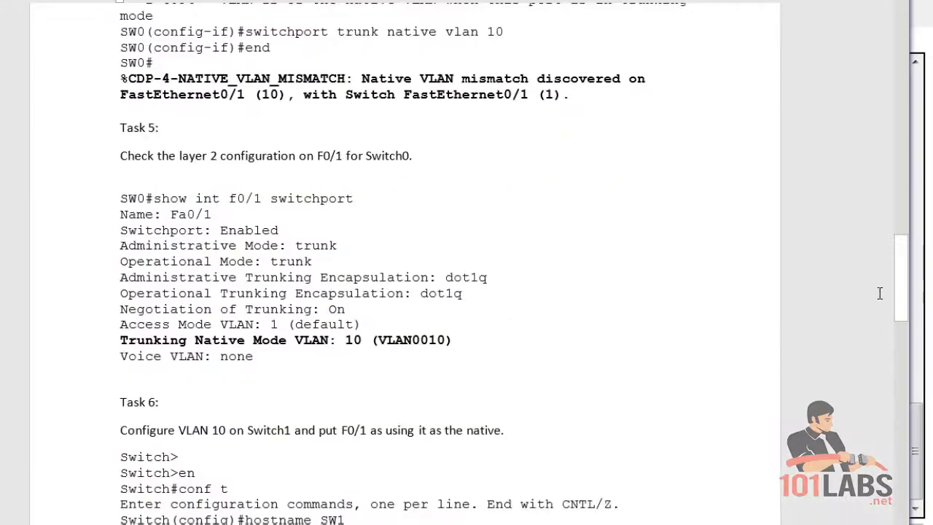
pyautogui.moveTo(899, 271); pyautogui.dragTo(896, 325)
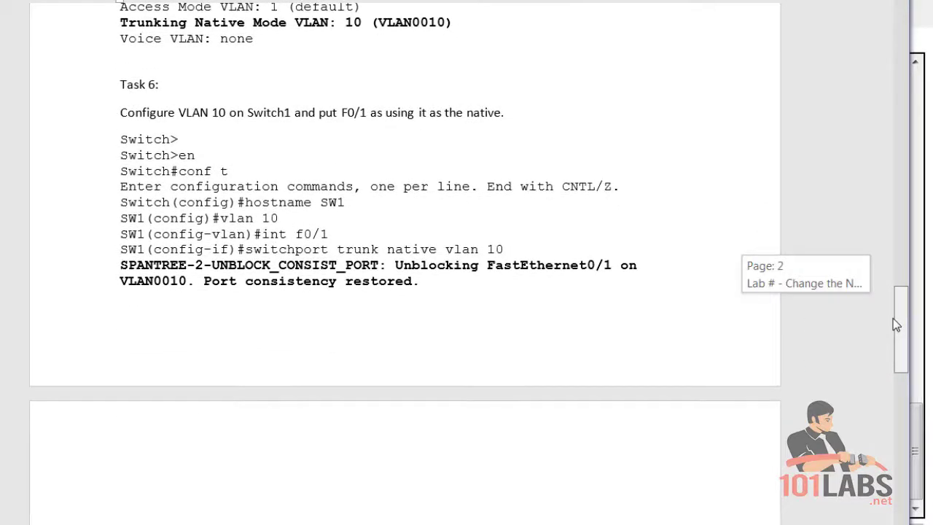